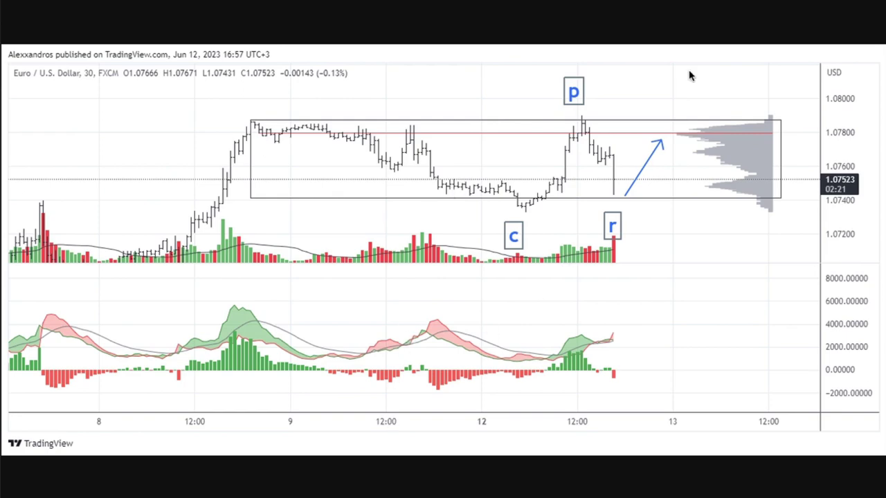
# - Launch the Vill Q screen annotation tool over the EUR/USD chart image and dismiss its welcome window
pyautogui.press('F4')
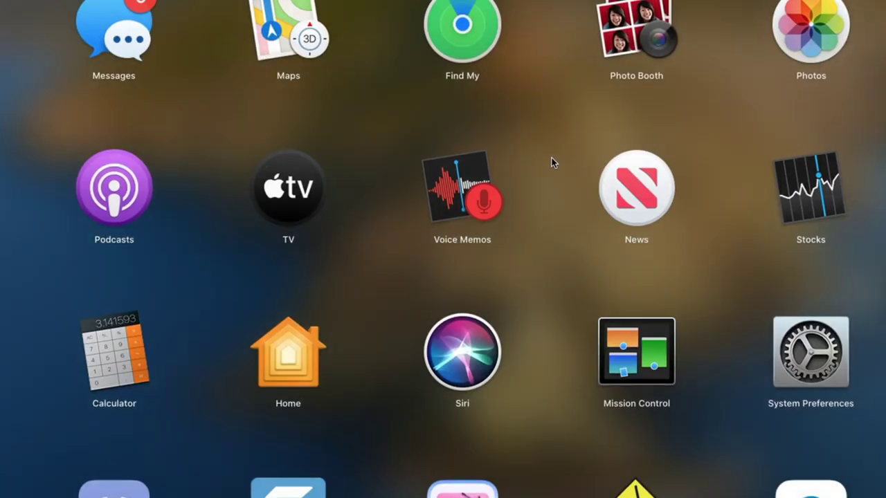
pyautogui.click(552, 163)
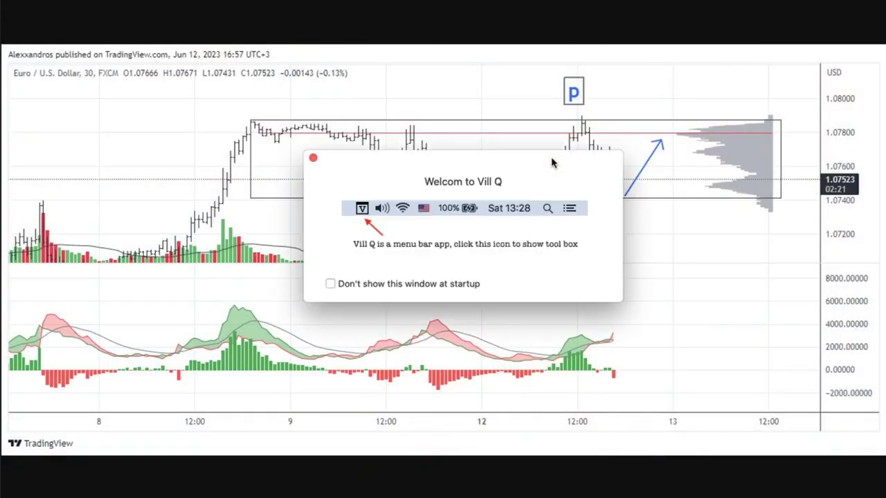
pyautogui.click(312, 158)
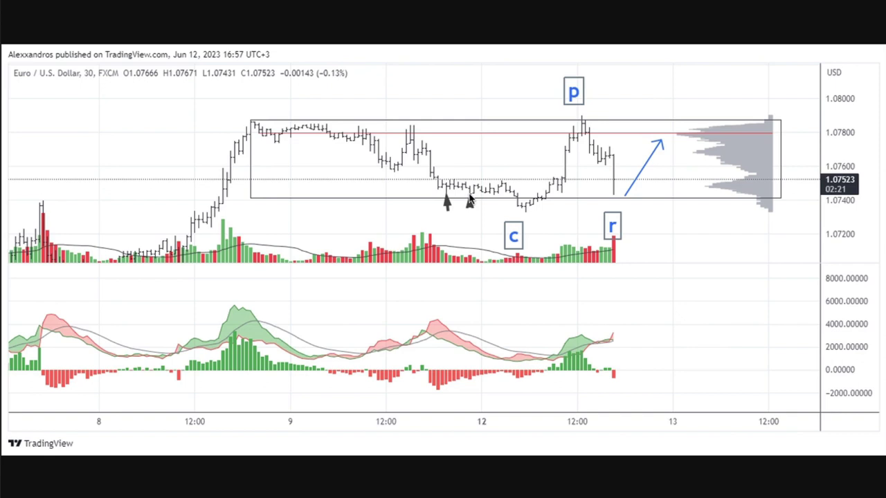
# - Draw arrows marking the box's lower edge and its extension to the earlier high, plus arrows tracing the swings through c, p and r
pyautogui.click(494, 201)
pyautogui.moveTo(252, 200)
pyautogui.mouseDown()
pyautogui.moveTo(184, 187)
pyautogui.moveTo(82, 209)
pyautogui.moveTo(13, 201)
pyautogui.moveTo(42, 197)
pyautogui.mouseUp()
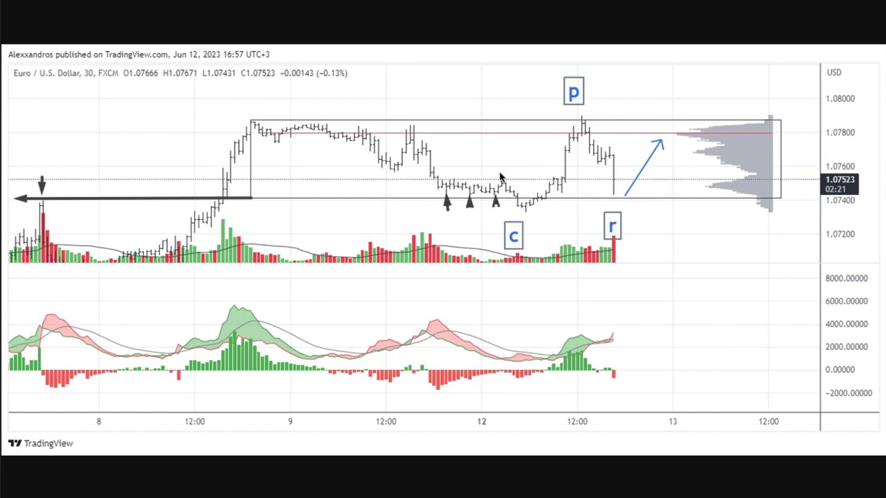
pyautogui.moveTo(504, 186); pyautogui.dragTo(517, 135)
pyautogui.moveTo(504, 186); pyautogui.dragTo(526, 220)
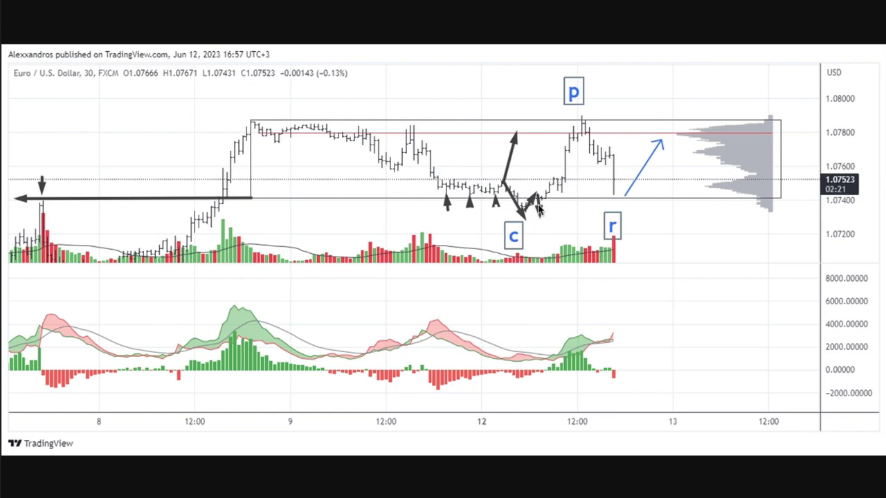
pyautogui.moveTo(539, 199); pyautogui.dragTo(579, 115)
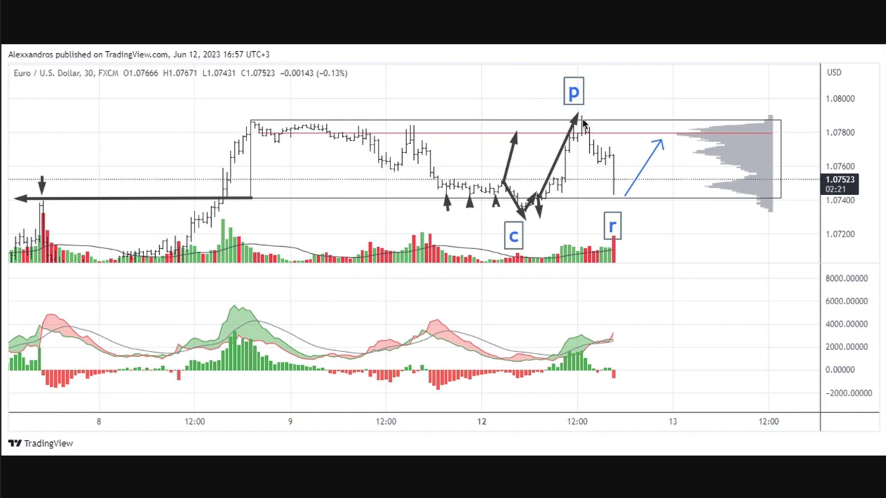
pyautogui.moveTo(584, 123)
pyautogui.mouseDown()
pyautogui.moveTo(611, 199)
pyautogui.moveTo(645, 142)
pyautogui.mouseUp()
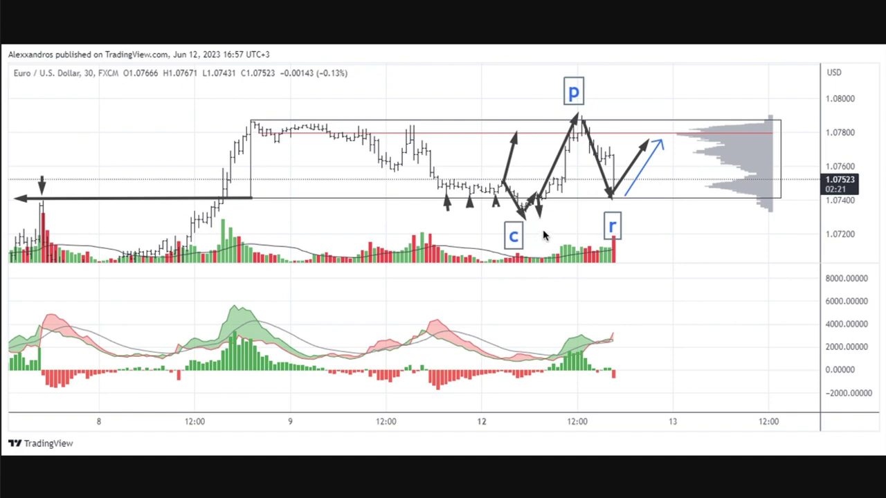
# - Write S and B labels at the c, p and r turning points and circle the earlier high, the box's starting corner and the c area
pyautogui.moveTo(542, 226); pyautogui.dragTo(535, 241)
pyautogui.moveTo(607, 191); pyautogui.dragTo(600, 208)
pyautogui.moveTo(47, 173)
pyautogui.mouseDown()
pyautogui.moveTo(31, 191)
pyautogui.moveTo(41, 201)
pyautogui.moveTo(51, 180)
pyautogui.moveTo(43, 173)
pyautogui.mouseUp()
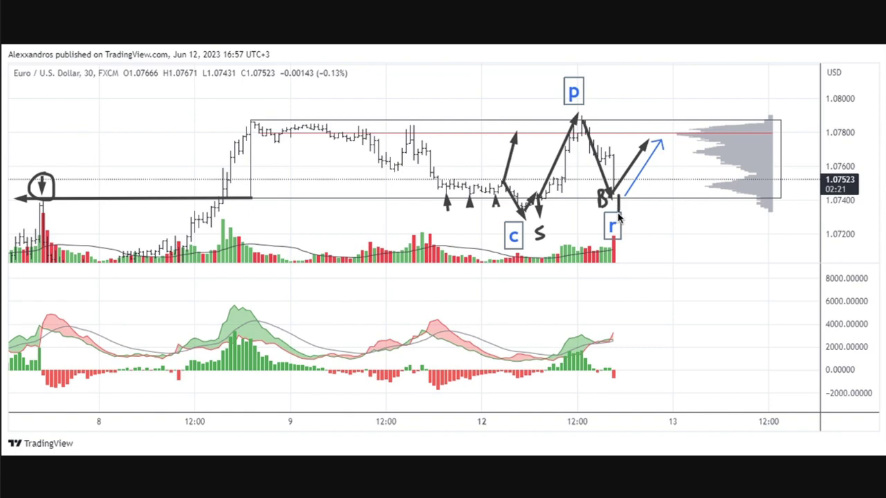
pyautogui.moveTo(618, 204)
pyautogui.mouseDown()
pyautogui.moveTo(625, 192)
pyautogui.moveTo(618, 211)
pyautogui.mouseUp()
pyautogui.moveTo(600, 107); pyautogui.dragTo(589, 129)
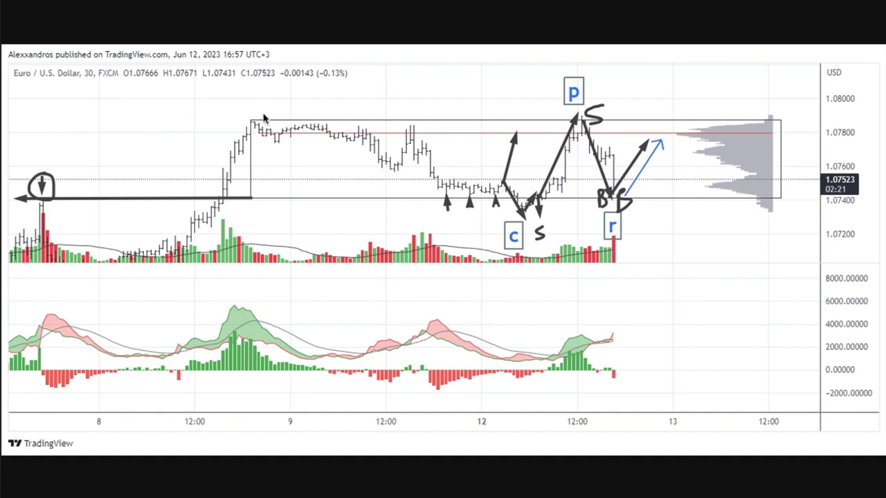
pyautogui.moveTo(247, 112)
pyautogui.mouseDown()
pyautogui.moveTo(251, 124)
pyautogui.moveTo(256, 112)
pyautogui.mouseUp()
pyautogui.moveTo(542, 200)
pyautogui.mouseDown()
pyautogui.moveTo(505, 209)
pyautogui.moveTo(551, 223)
pyautogui.moveTo(537, 197)
pyautogui.mouseUp()
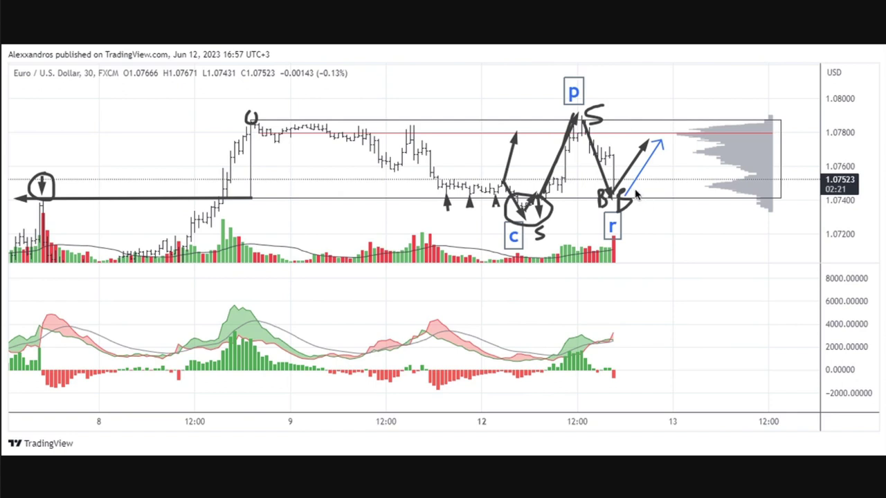
# - Mark the failure scenario near r with a third B, an X, a down arrow, a circle around the Bs and a large S, underlining Euro
pyautogui.moveTo(636, 196)
pyautogui.mouseDown()
pyautogui.moveTo(634, 216)
pyautogui.moveTo(637, 185)
pyautogui.moveTo(640, 211)
pyautogui.mouseUp()
pyautogui.moveTo(19, 78); pyautogui.dragTo(32, 82)
pyautogui.moveTo(662, 189)
pyautogui.mouseDown()
pyautogui.moveTo(675, 204)
pyautogui.moveTo(662, 202)
pyautogui.mouseUp()
pyautogui.moveTo(636, 161)
pyautogui.mouseDown()
pyautogui.moveTo(654, 237)
pyautogui.moveTo(647, 234)
pyautogui.moveTo(653, 214)
pyautogui.mouseUp()
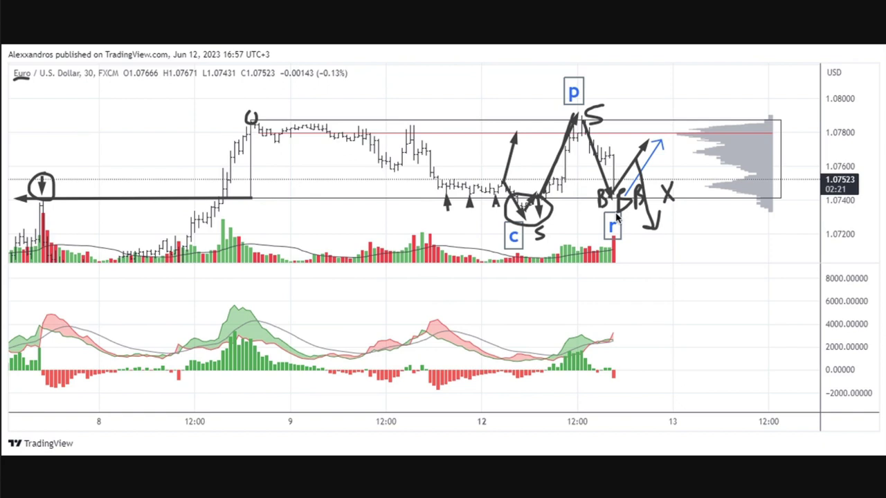
pyautogui.moveTo(647, 176)
pyautogui.mouseDown()
pyautogui.moveTo(626, 169)
pyautogui.moveTo(592, 180)
pyautogui.moveTo(602, 213)
pyautogui.moveTo(647, 219)
pyautogui.moveTo(654, 193)
pyautogui.moveTo(643, 176)
pyautogui.mouseUp()
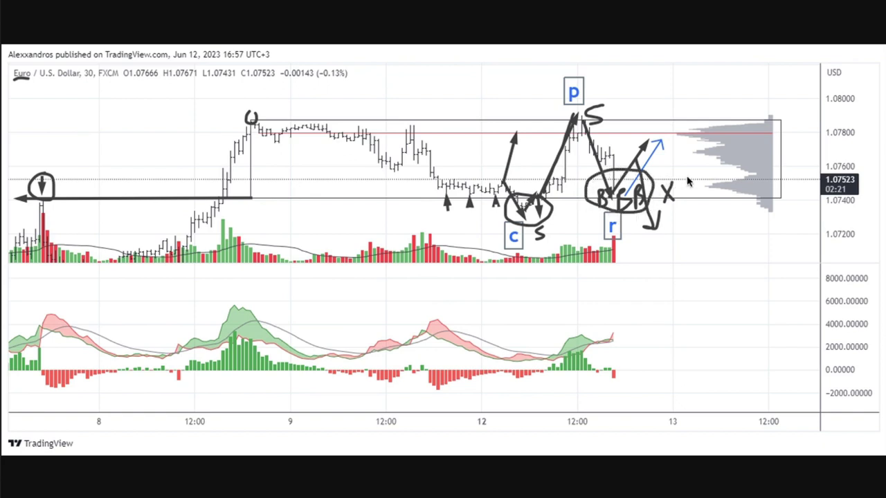
pyautogui.moveTo(712, 178)
pyautogui.mouseDown()
pyautogui.moveTo(719, 191)
pyautogui.moveTo(696, 200)
pyautogui.mouseUp()
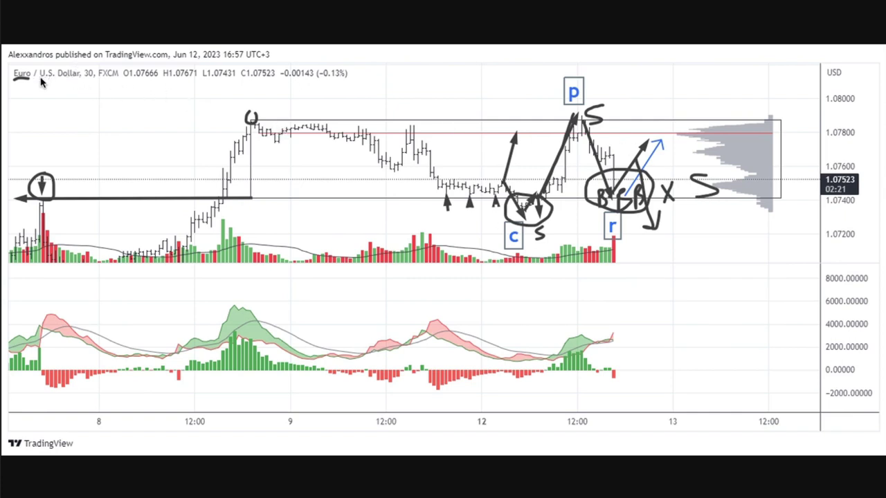
# - Complete the bearish markup with a U.S. Dollar underline, a circled large S and a longer down arrow, and clear all annotations
pyautogui.moveTo(40, 81); pyautogui.dragTo(82, 81)
pyautogui.moveTo(720, 171)
pyautogui.mouseDown()
pyautogui.moveTo(687, 167)
pyautogui.moveTo(682, 206)
pyautogui.moveTo(723, 204)
pyautogui.moveTo(733, 182)
pyautogui.moveTo(718, 167)
pyautogui.mouseUp()
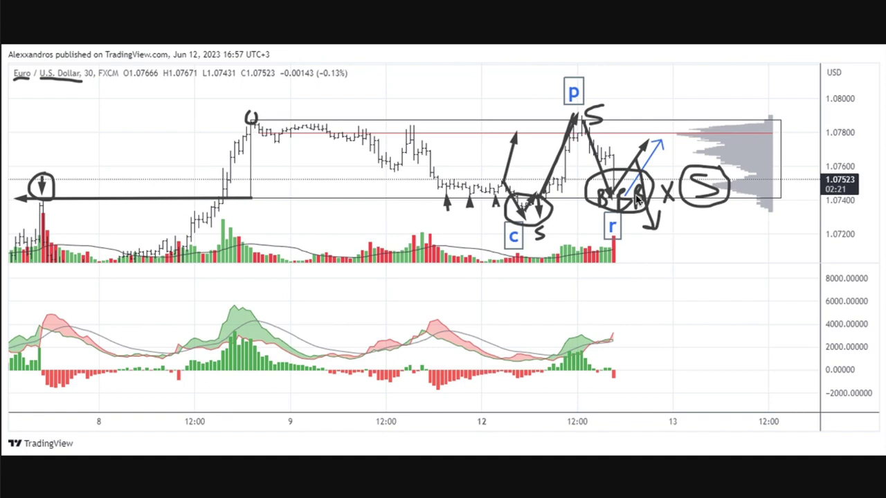
pyautogui.moveTo(657, 228)
pyautogui.mouseDown()
pyautogui.moveTo(685, 308)
pyautogui.moveTo(695, 274)
pyautogui.mouseUp()
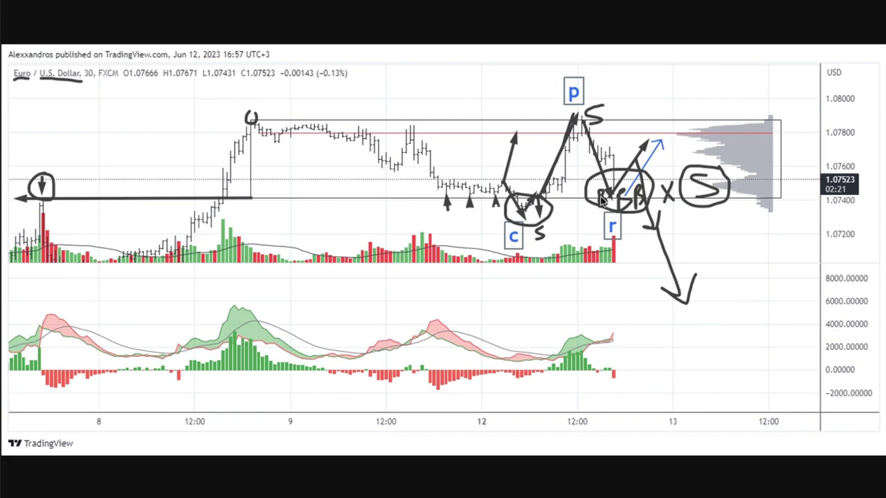
pyautogui.press('Escape')
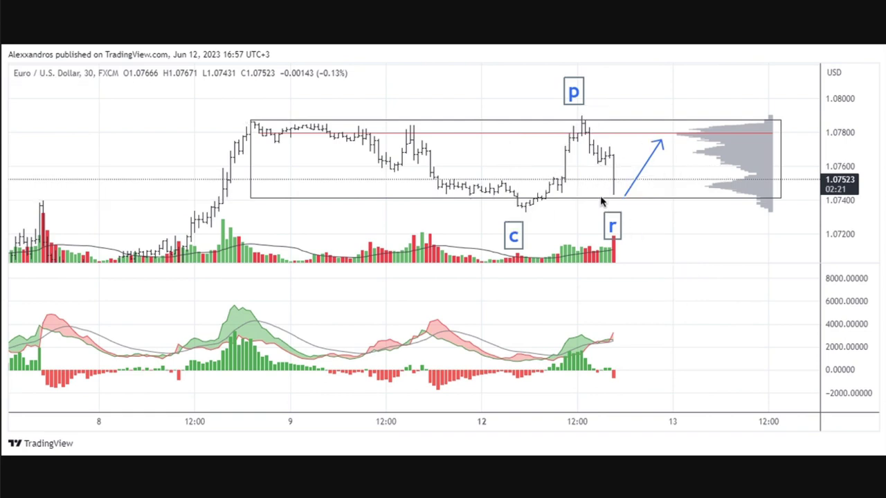
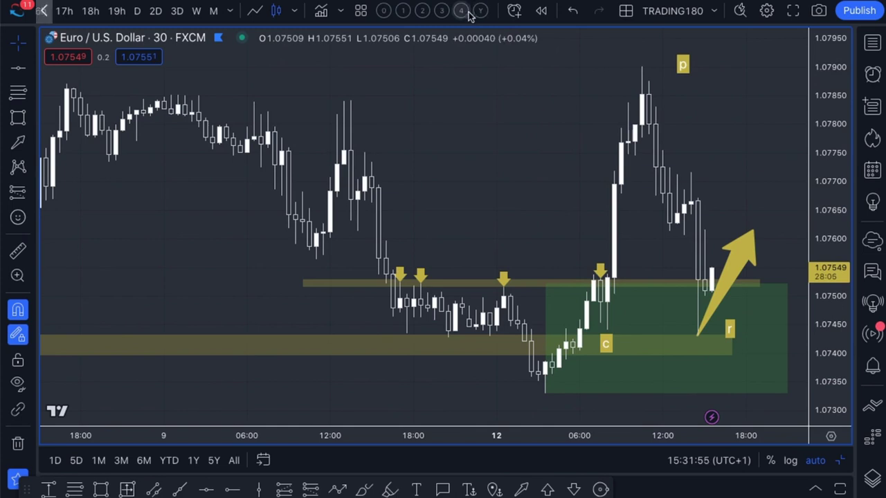
# - Apply indicator template 4 to the 30-minute EUR/USD chart and start bar replay from Mon 12 Jun '23 07:30
pyautogui.click(462, 11)
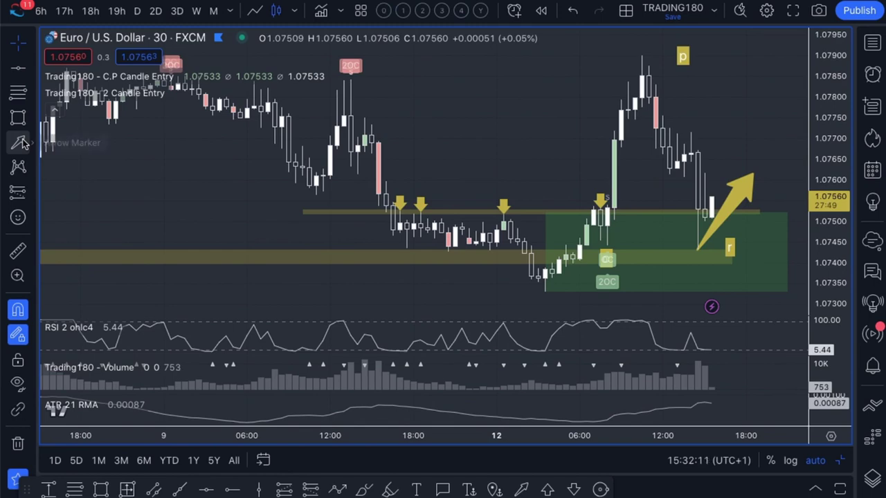
pyautogui.scroll(3, 464, 247)
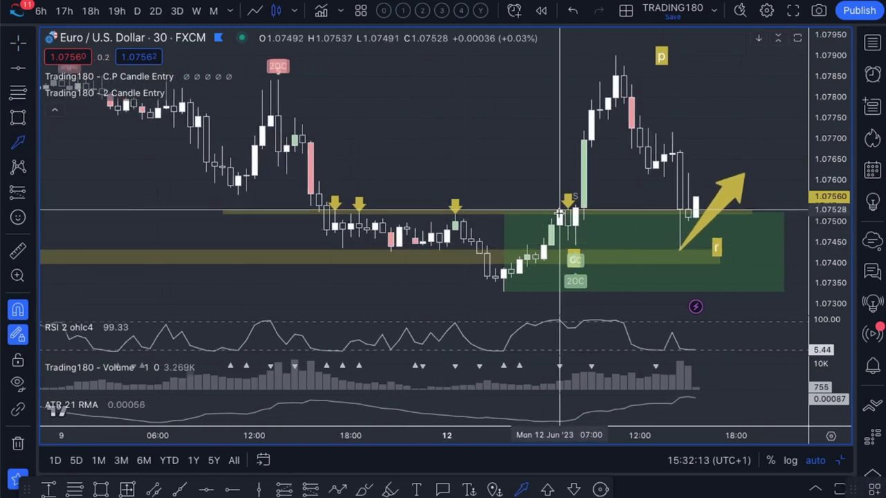
pyautogui.click(542, 9)
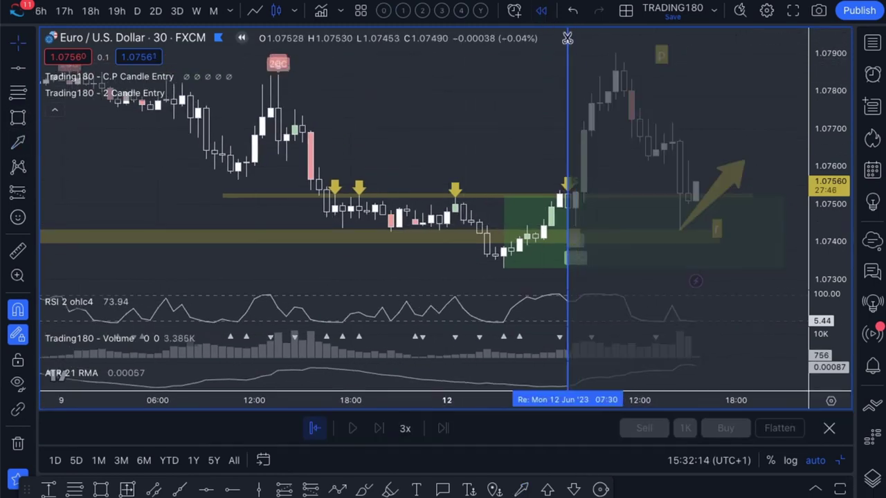
pyautogui.click(575, 77)
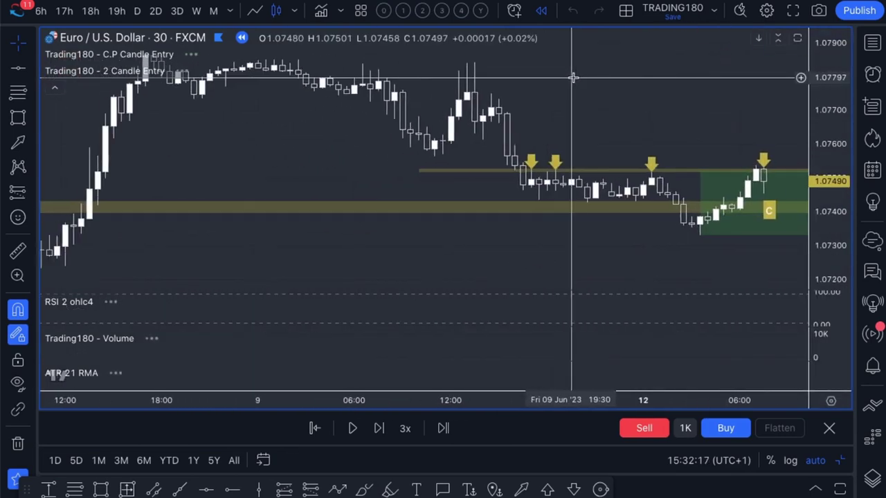
pyautogui.scroll(5, 514, 211)
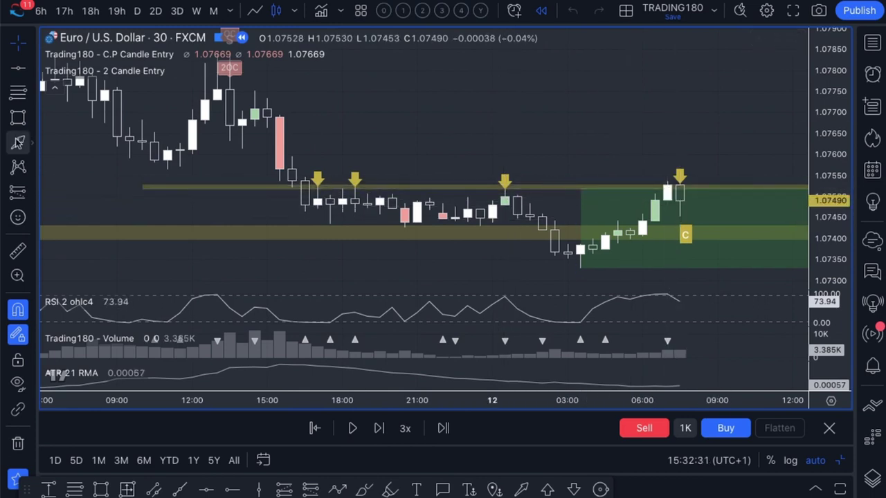
# - Draw a path from the 04:30 candle's low up to 1.07443 at 05:00 and down to about 1.07301 at 06:30
pyautogui.click(33, 143)
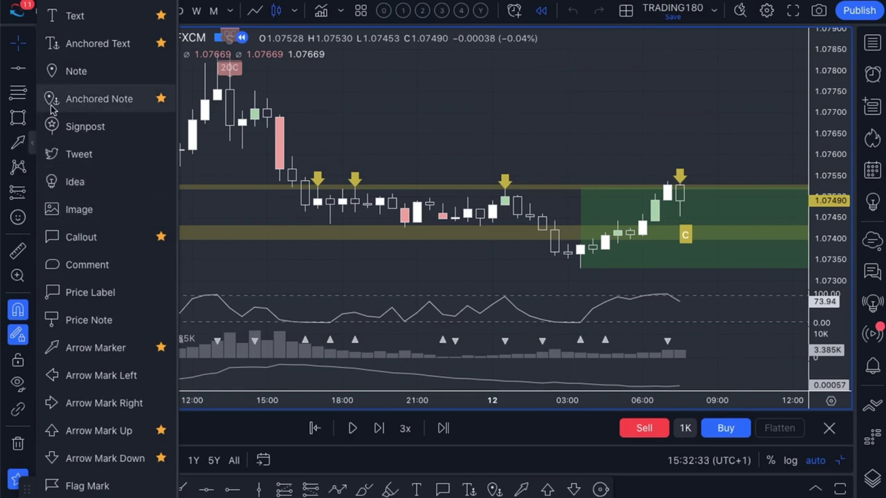
pyautogui.click(337, 490)
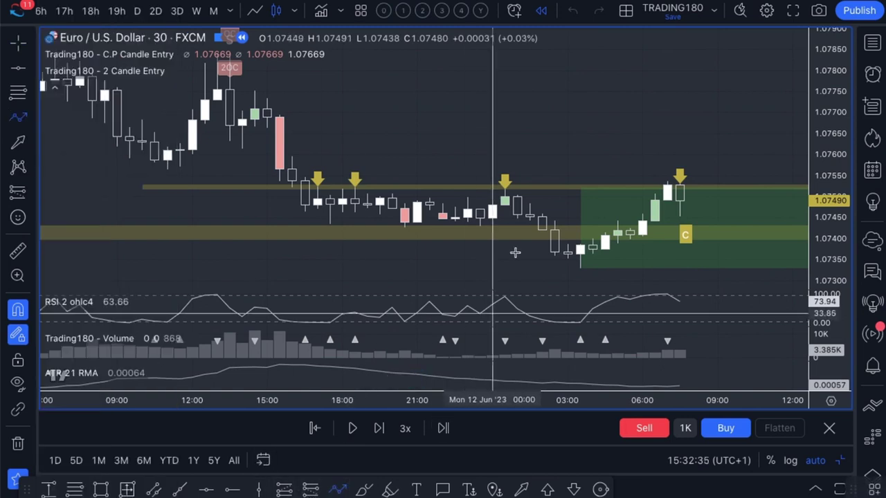
pyautogui.click(605, 248)
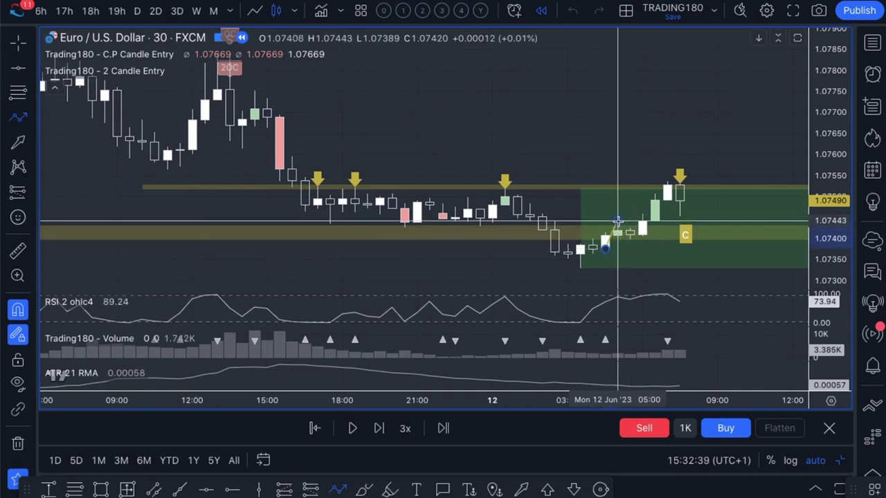
pyautogui.click(617, 221)
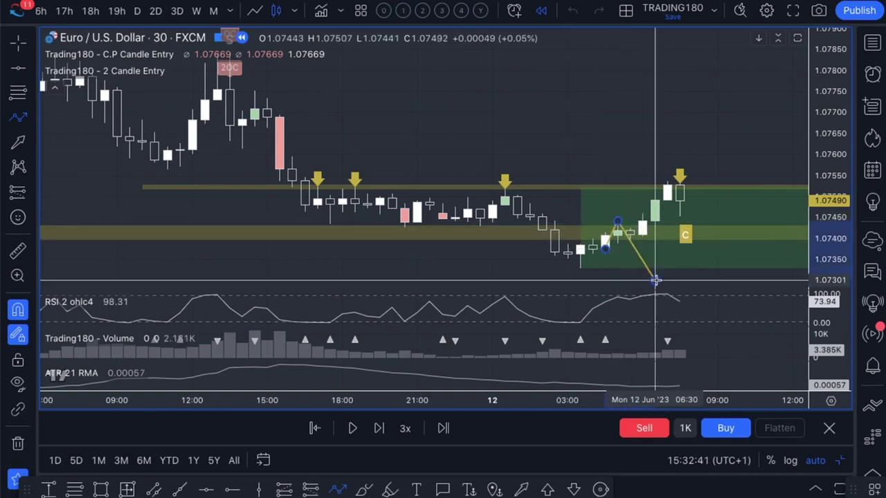
pyautogui.click(655, 279)
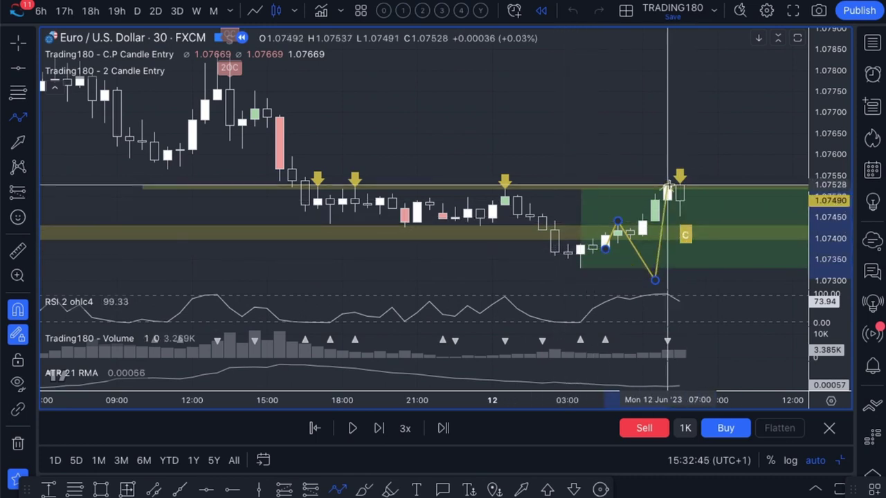
pyautogui.press('Escape')
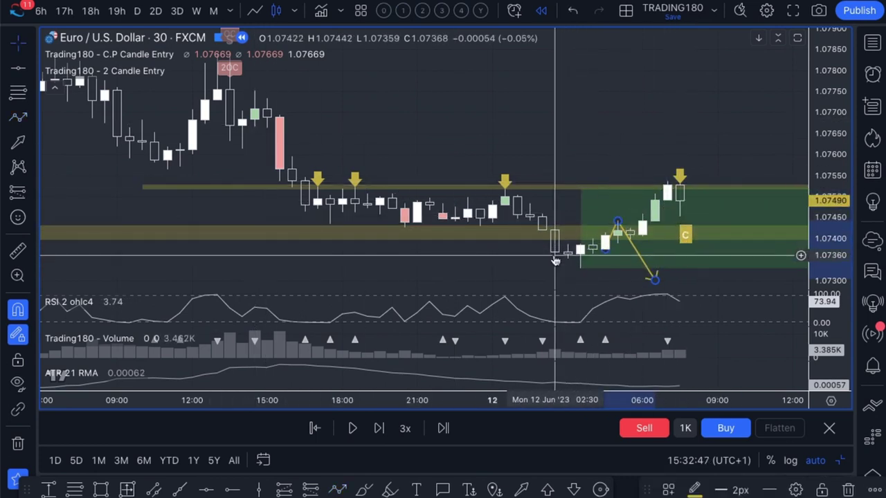
# - Draw a second path from the 05:30 candle's low up to 1.07528 at 07:00 and down to 1.07453 at 07:30
pyautogui.click(18, 118)
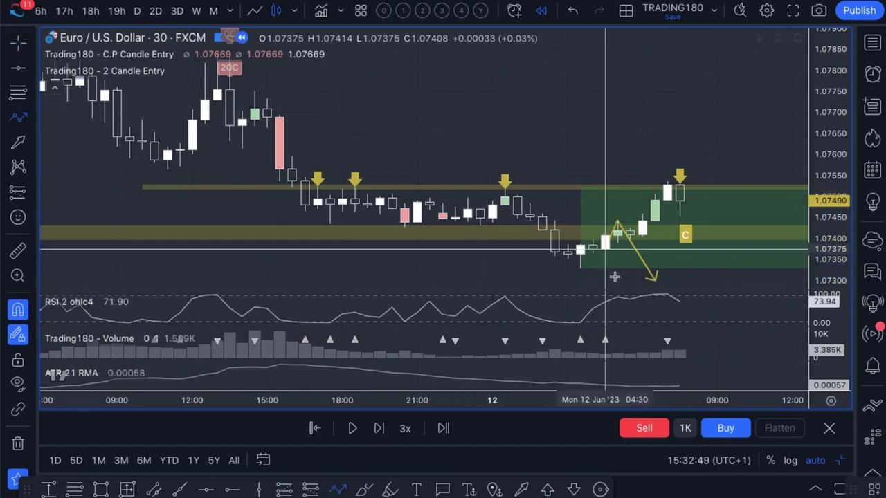
pyautogui.click(629, 240)
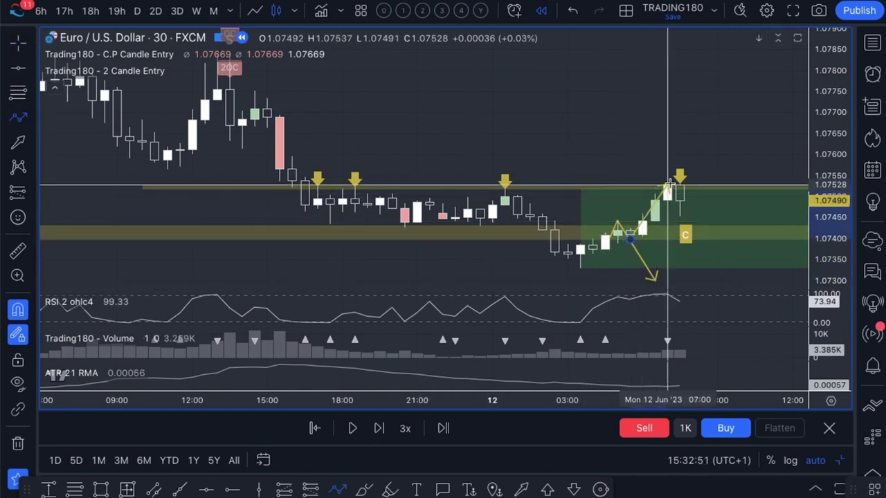
pyautogui.click(667, 186)
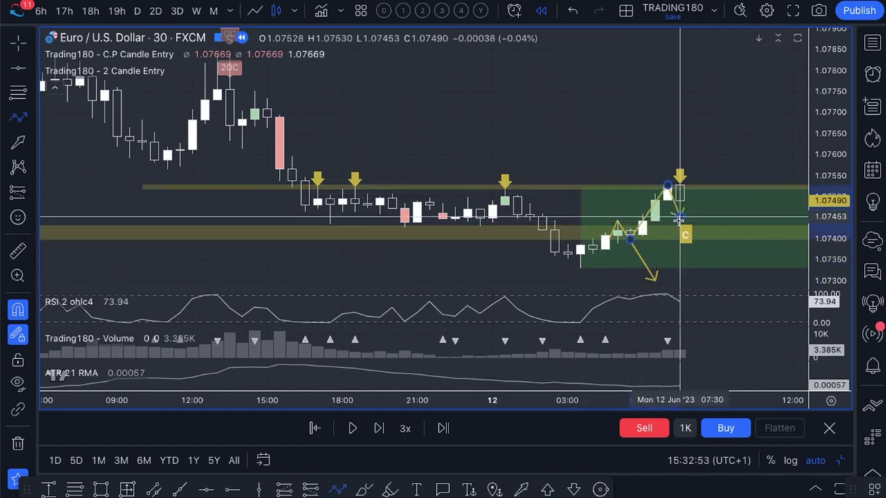
pyautogui.click(680, 216)
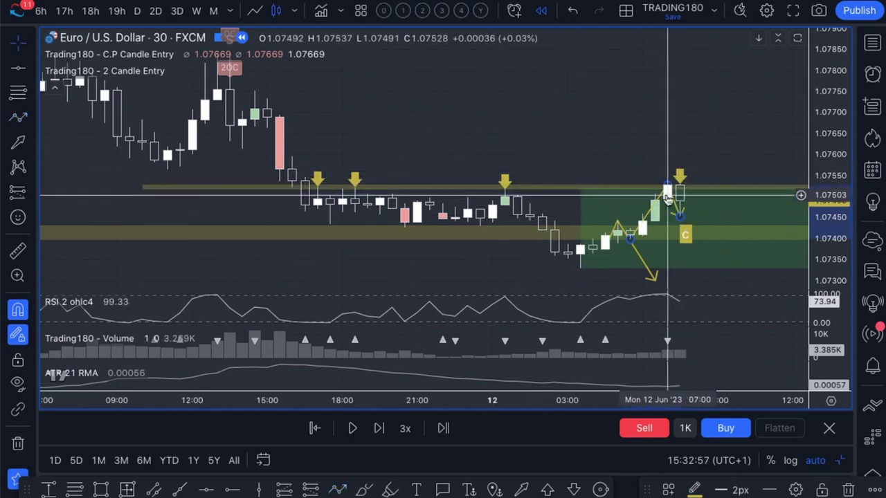
# - Switch the EUR/USD replay chart to the 15-minute timeframe and show more of the preceding price action
pyautogui.scroll(3, 82, 14)
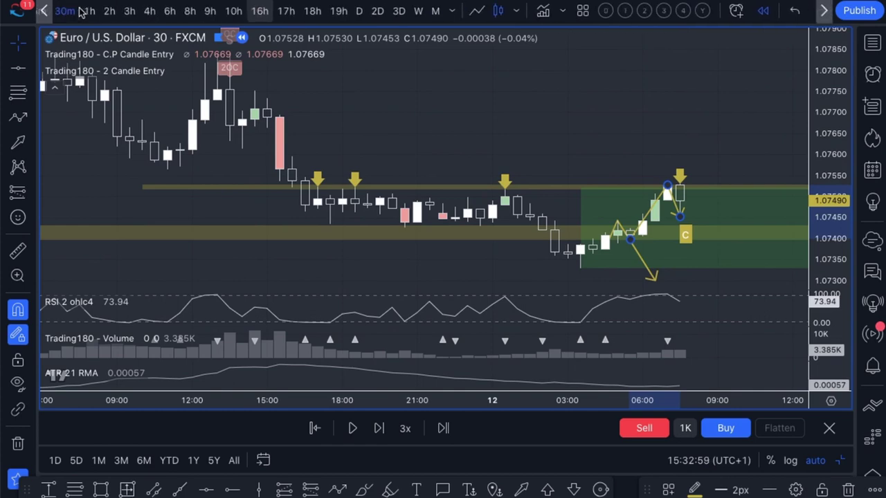
pyautogui.click(153, 14)
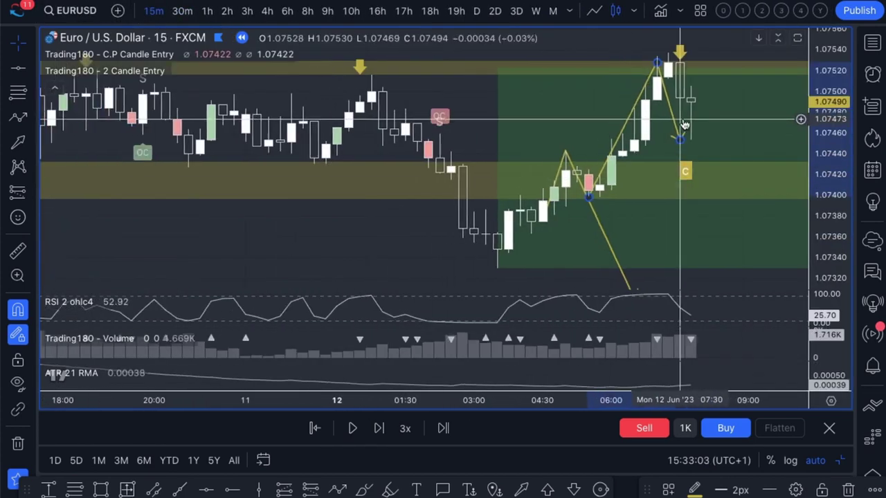
pyautogui.scroll(-2, 684, 124)
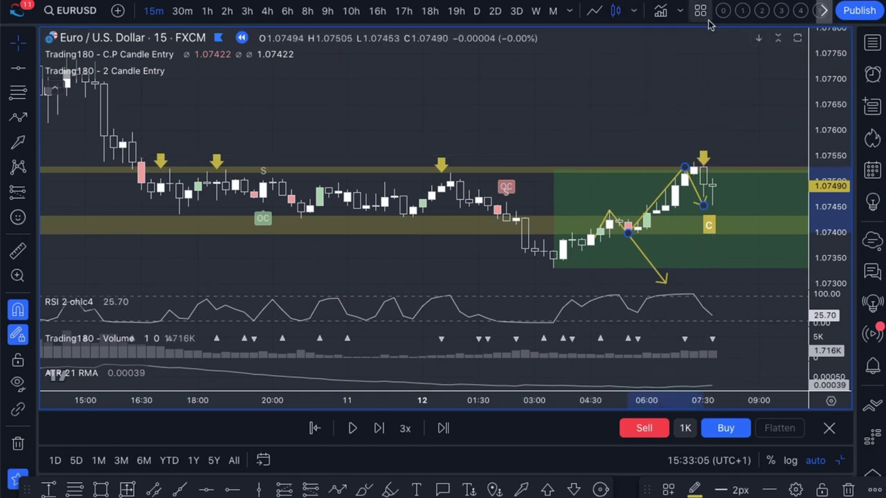
# - Restart the 15-minute bar replay with Mon 12 Jun '23 07:30 as the last candle shown
pyautogui.hscroll(4, 684, 14)
pyautogui.click(595, 11)
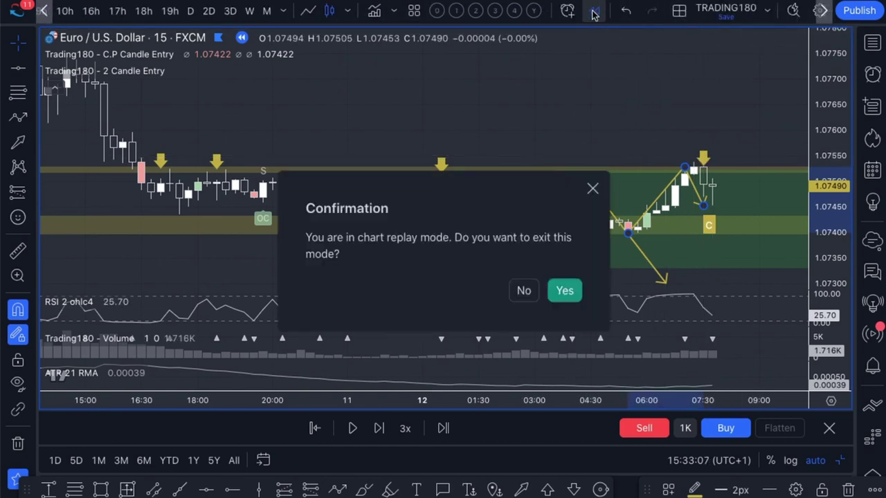
pyautogui.click(524, 289)
pyautogui.click(314, 428)
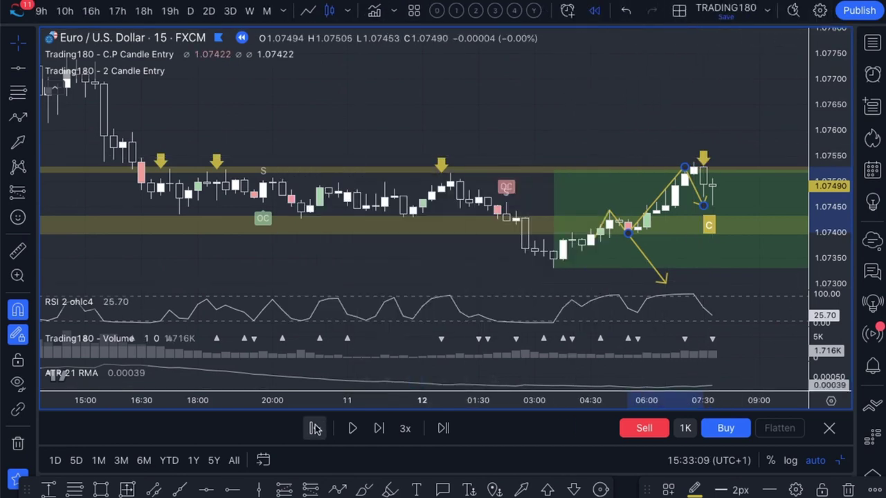
pyautogui.click(712, 256)
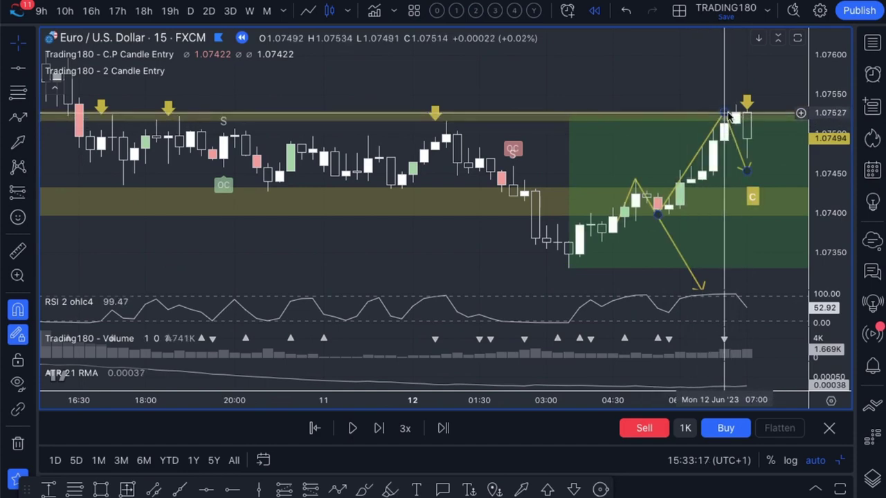
# - Advance the replay bar by bar from 07:30 to the 09:45 candle on 12 June
pyautogui.scroll(-3, 734, 117)
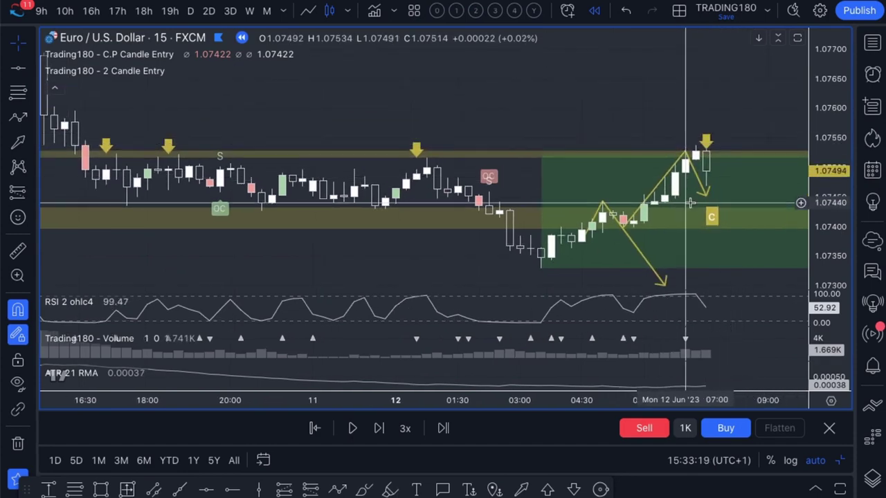
pyautogui.click(377, 429)
pyautogui.click(378, 430)
pyautogui.click(377, 429)
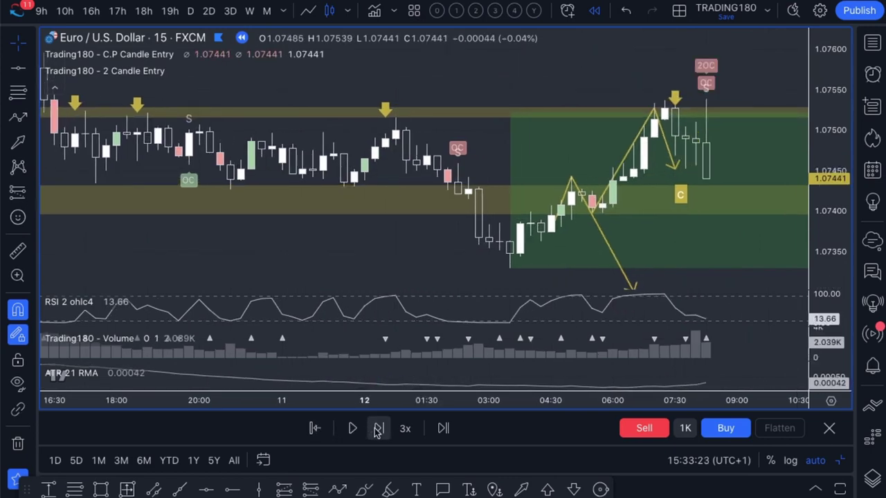
pyautogui.click(377, 429)
pyautogui.click(378, 429)
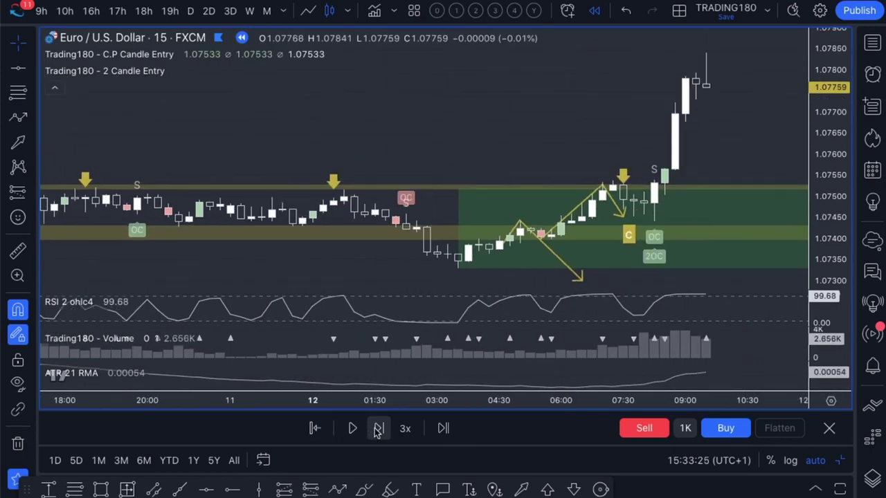
pyautogui.click(377, 429)
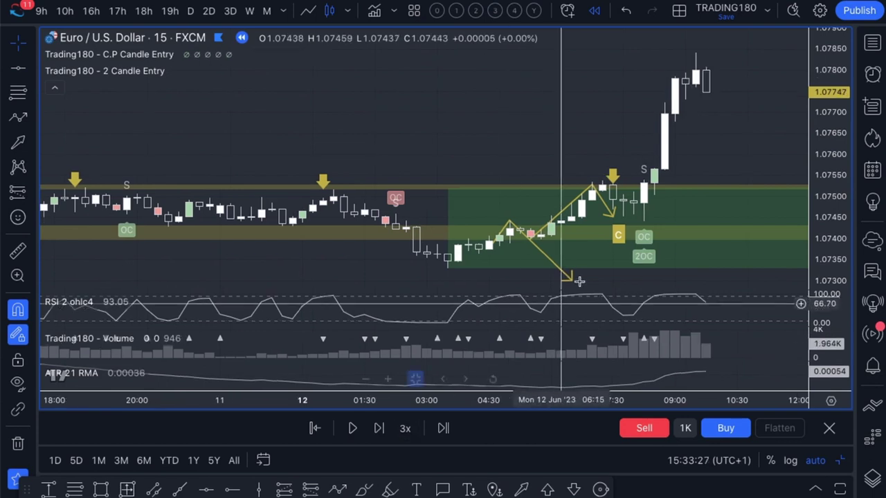
# - Step the replay forward ten more candles to 12:15, with the wider price range in view
pyautogui.hotkey('shift', 'Right')
pyautogui.hotkey('shift', 'Right')
pyautogui.hotkey('shift', 'Right')
pyautogui.hotkey('shift', 'Right')
pyautogui.hotkey('shift', 'Right')
pyautogui.hotkey('shift', 'Right')
pyautogui.hotkey('shift', 'Right')
pyautogui.hotkey('shift', 'Right')
pyautogui.hotkey('shift', 'Right')
pyautogui.hotkey('shift', 'Right')
pyautogui.scroll(-1, 588, 173)
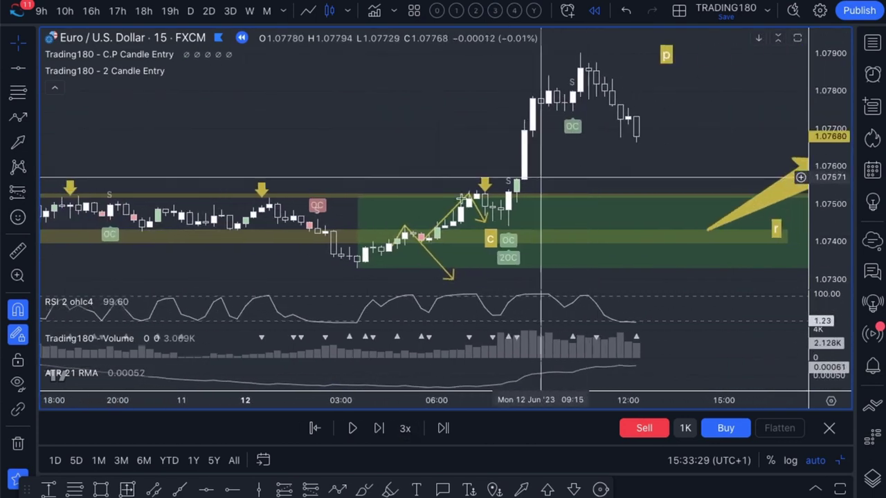
# - Continue the replay candle by candle until the 15:15 candle, past the drop into the yellow zones
pyautogui.click(377, 428)
pyautogui.click(377, 429)
pyautogui.click(377, 428)
pyautogui.click(377, 428)
pyautogui.click(377, 429)
pyautogui.click(377, 428)
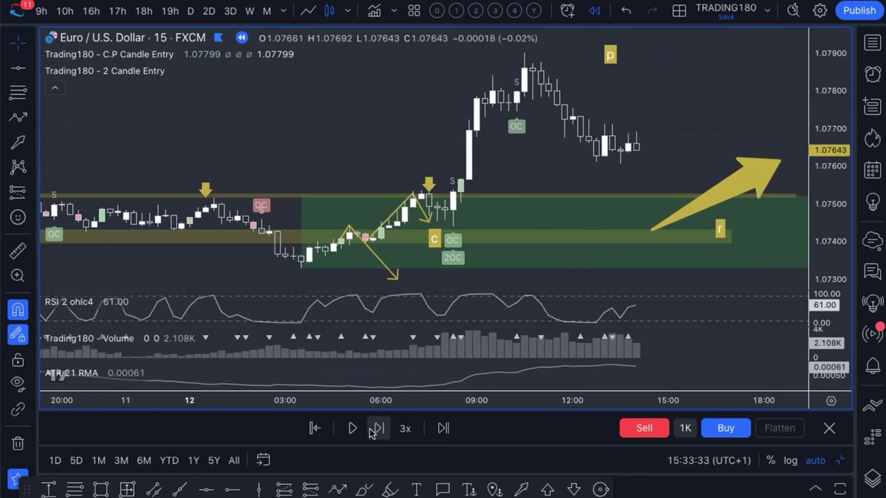
pyautogui.click(377, 429)
pyautogui.click(377, 428)
pyautogui.click(378, 428)
pyautogui.click(377, 429)
pyautogui.click(377, 428)
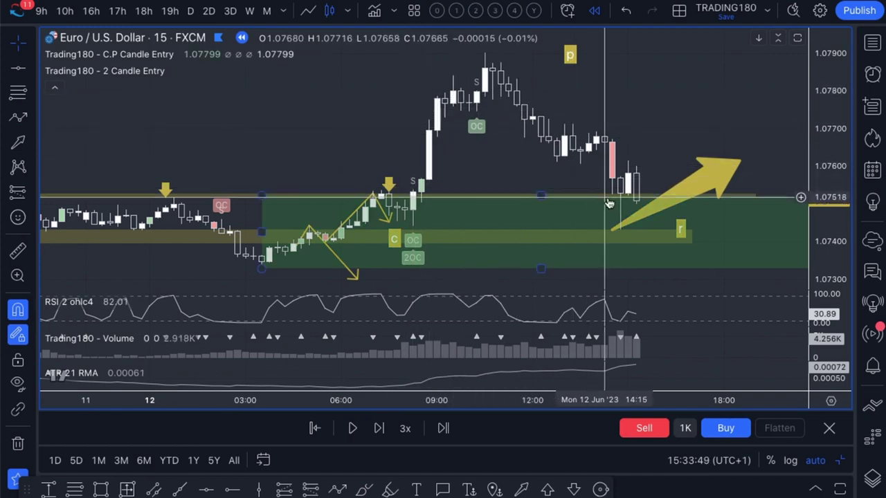
# - Draw an upward path arrow from about 1.0759 at 10:00 to the 10:30 candle's high near 1.0790
pyautogui.click(18, 117)
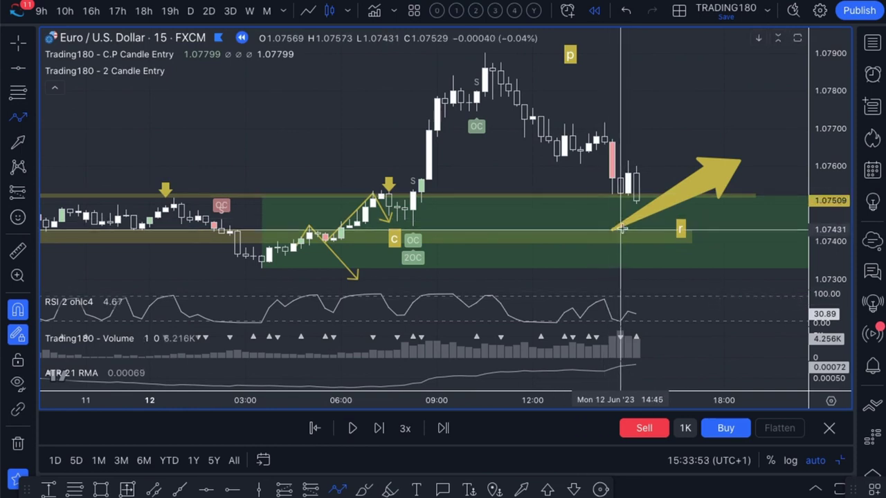
pyautogui.click(469, 170)
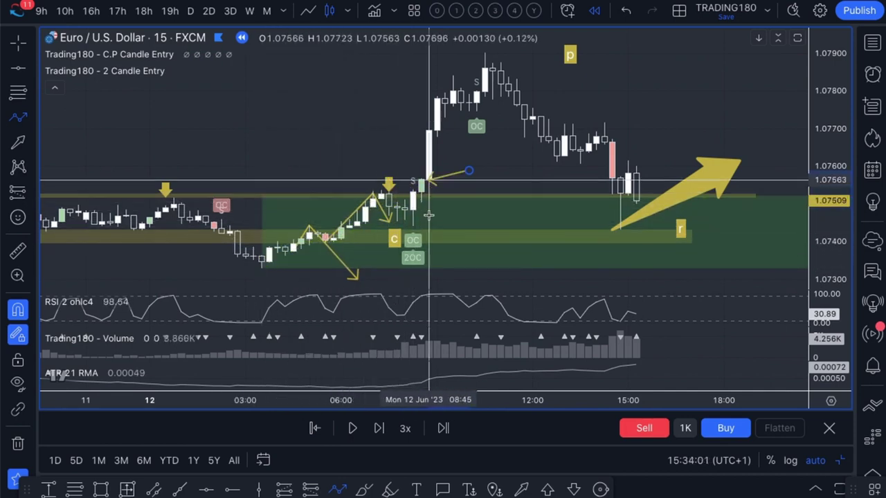
pyautogui.click(488, 48)
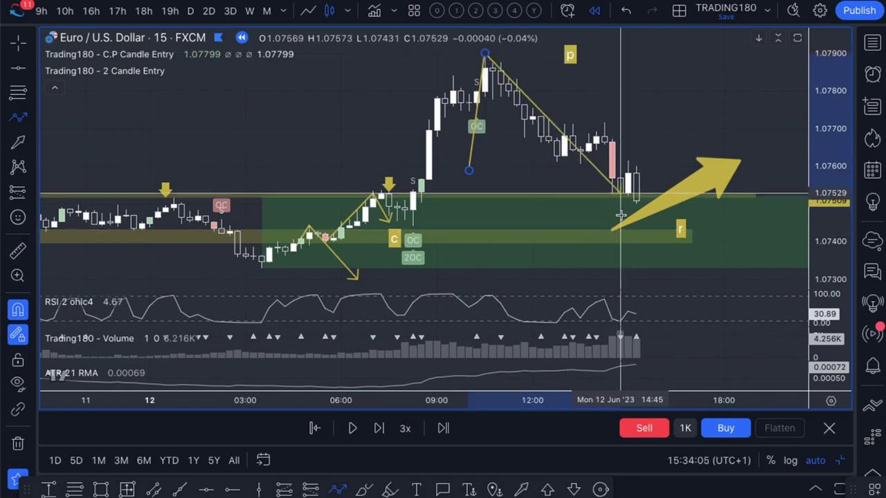
pyautogui.click(620, 221)
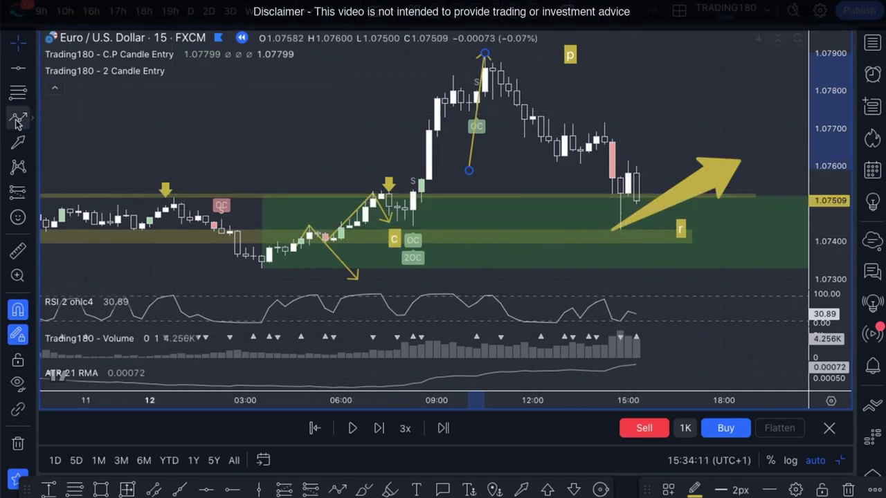
pyautogui.hotkey('alt', 't')
pyautogui.scroll(2, 521, 291)
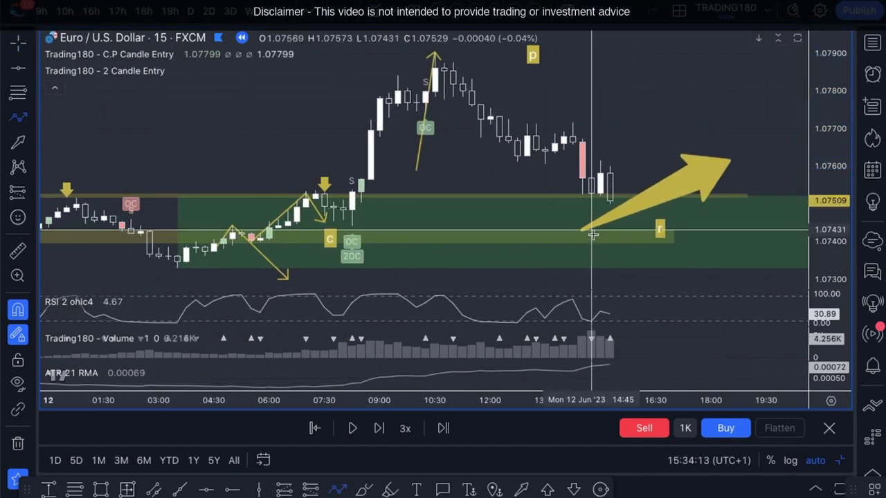
pyautogui.click(591, 230)
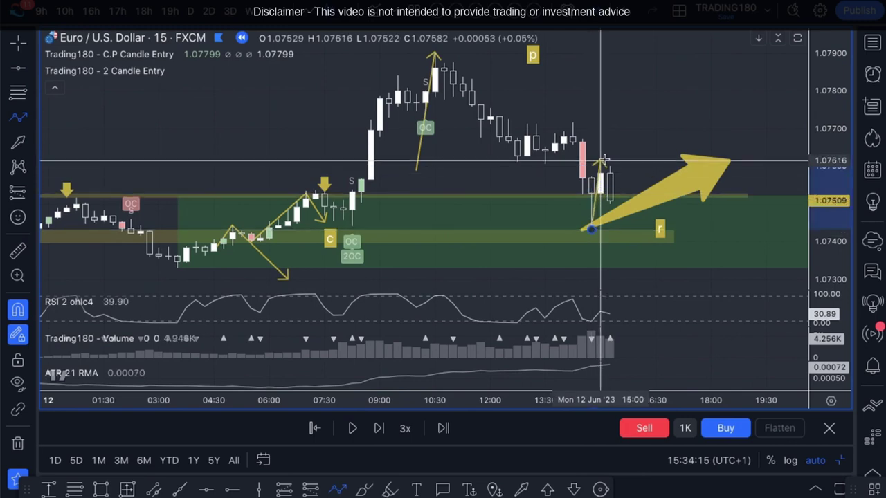
pyautogui.press('Escape')
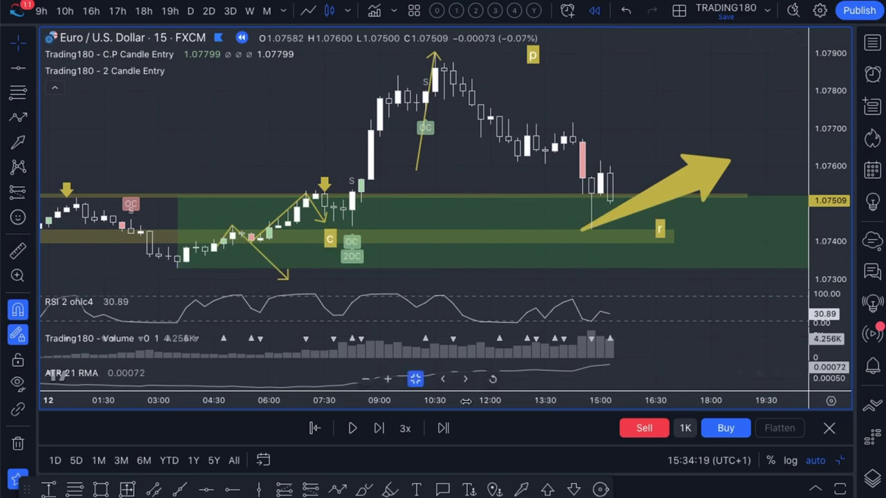
# - Exit bar replay mode and return to the live 15-minute chart
pyautogui.click(829, 428)
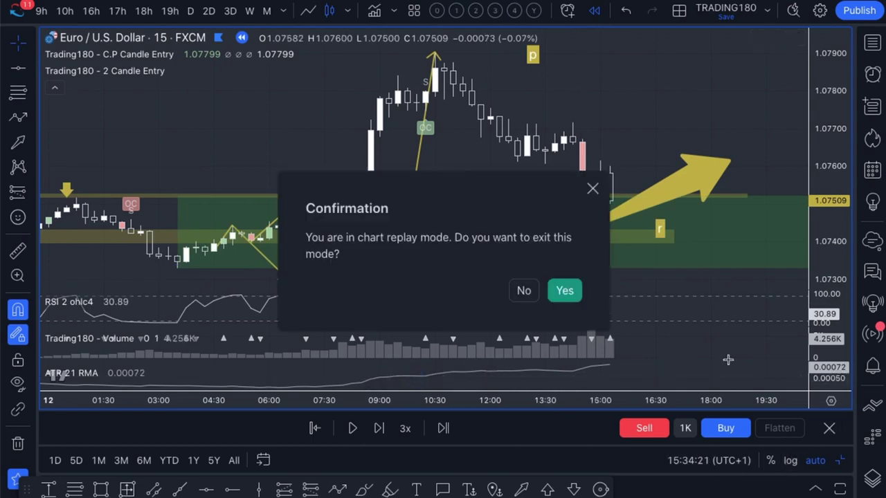
pyautogui.click(565, 291)
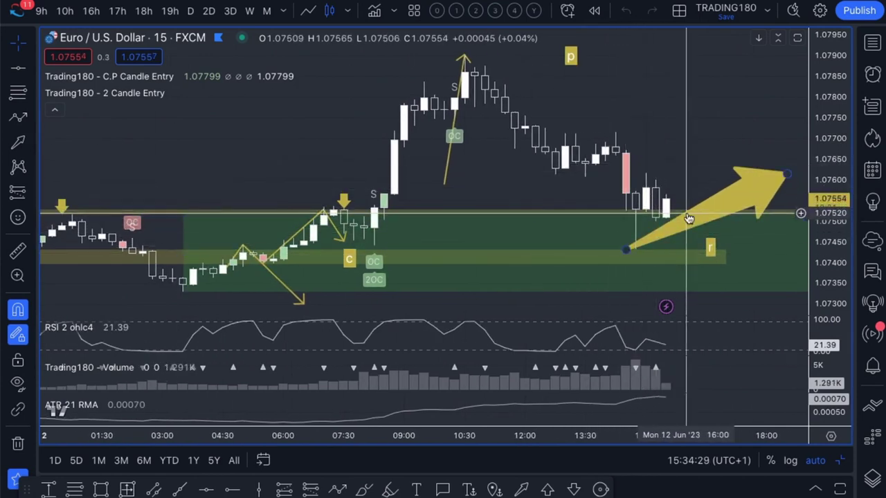
# - Move the large yellow arrow's tail to 1.07445 at 15:45 and its head to 1.07849 at 19:00
pyautogui.moveTo(623, 252); pyautogui.dragTo(676, 244)
pyautogui.scroll(-3, 696, 240)
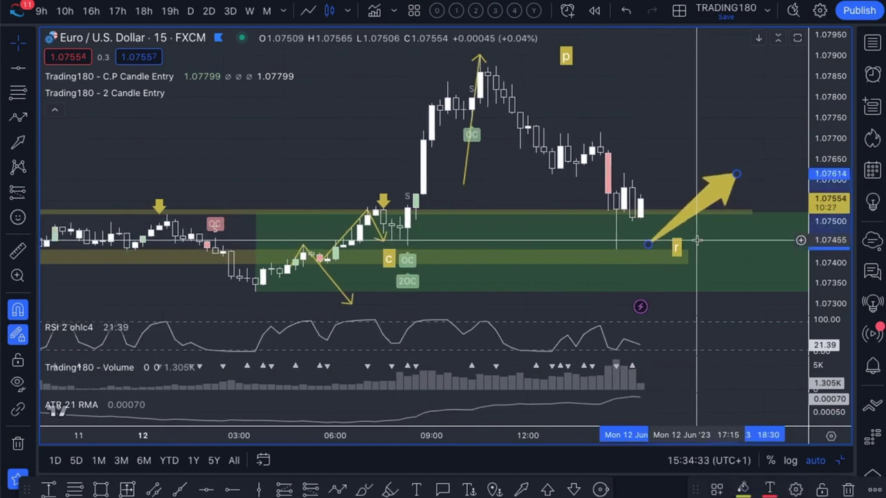
pyautogui.moveTo(742, 174); pyautogui.dragTo(742, 161)
pyautogui.moveTo(751, 131); pyautogui.dragTo(757, 76)
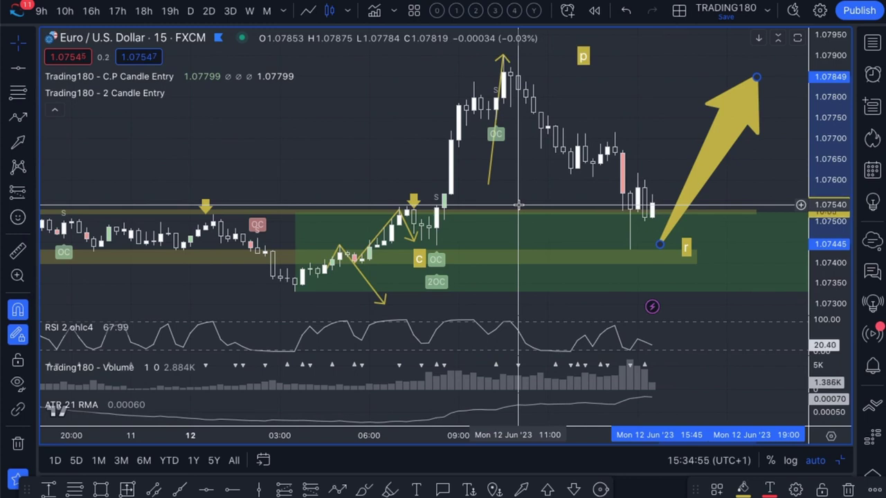
# - Move the large yellow arrow's tail up to 1.07543 at 15:30, beside the latest candle
pyautogui.scroll(-3, 676, 255)
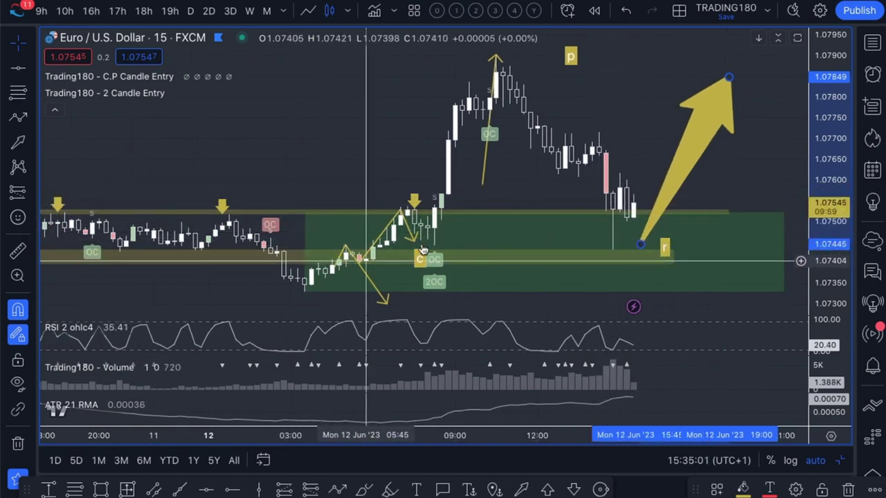
pyautogui.moveTo(640, 244); pyautogui.dragTo(633, 211)
pyautogui.scroll(-2, 633, 211)
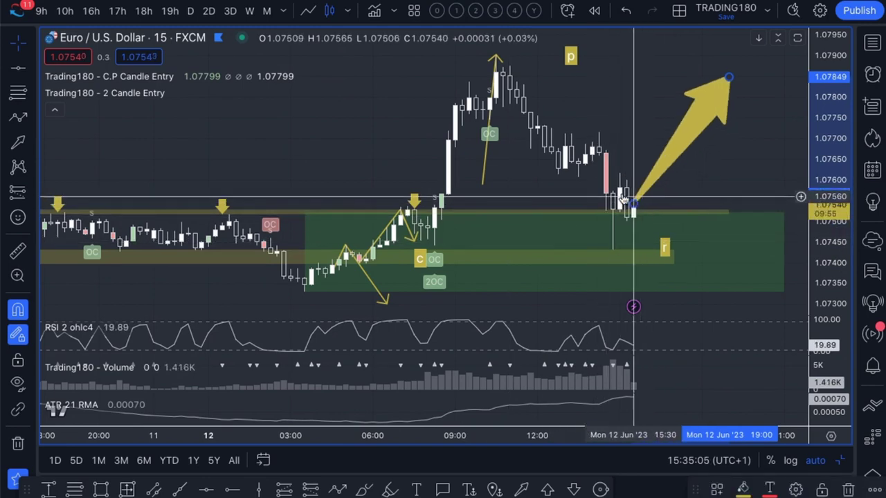
pyautogui.scroll(-2, 646, 226)
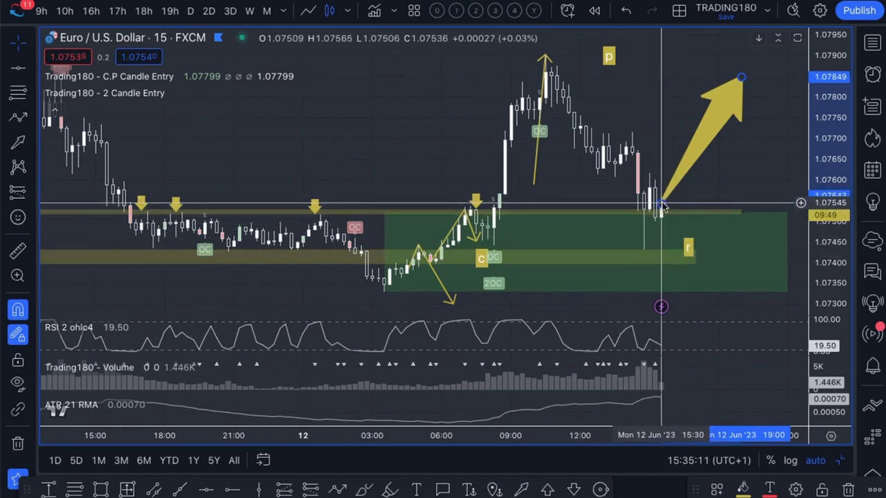
# - Move the large arrow's head up to about 1.0790 and down to 1.07281 at 17:00
pyautogui.moveTo(743, 81)
pyautogui.mouseDown()
pyautogui.moveTo(721, 64)
pyautogui.moveTo(715, 71)
pyautogui.mouseUp()
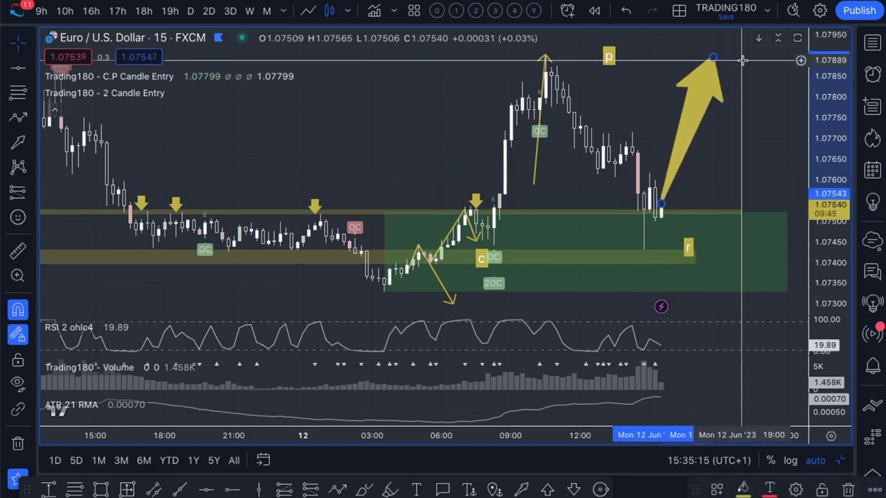
pyautogui.moveTo(713, 59)
pyautogui.mouseDown()
pyautogui.moveTo(695, 178)
pyautogui.moveTo(694, 311)
pyautogui.mouseUp()
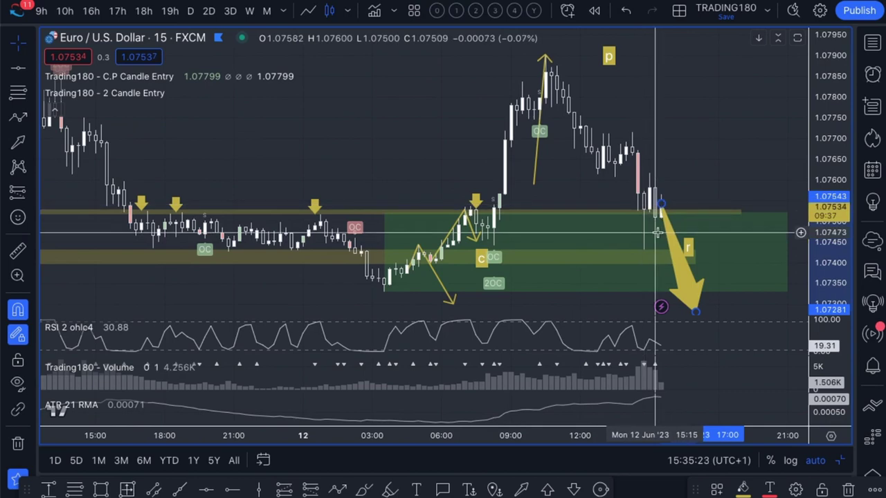
# - Point the large arrow upward again with its head at 1.07754 at 18:15
pyautogui.scroll(-3, 656, 233)
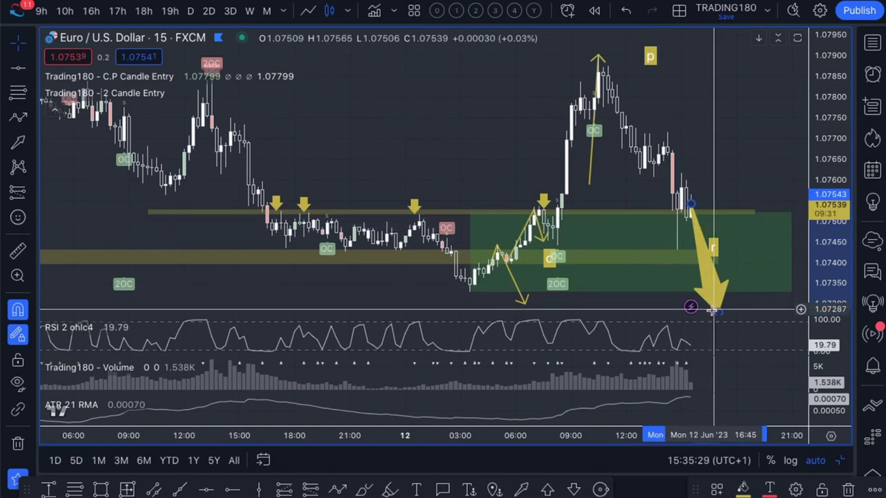
pyautogui.moveTo(719, 310); pyautogui.dragTo(740, 118)
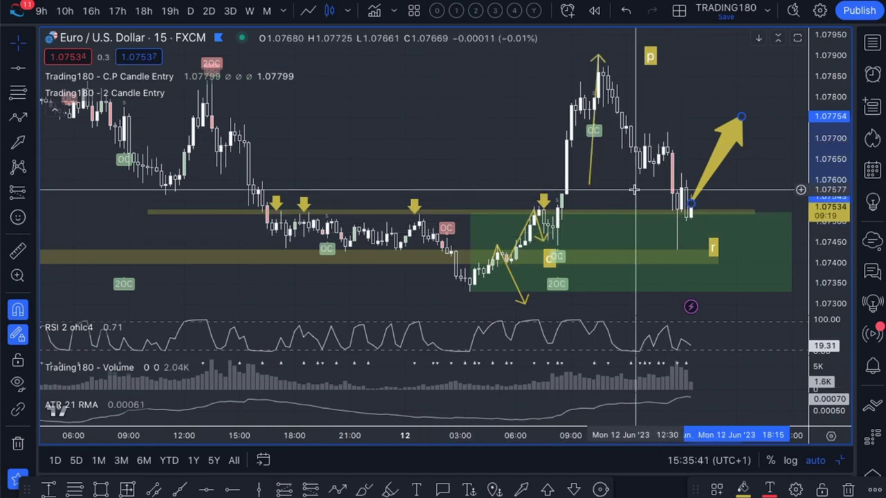
pyautogui.scroll(-3, 596, 187)
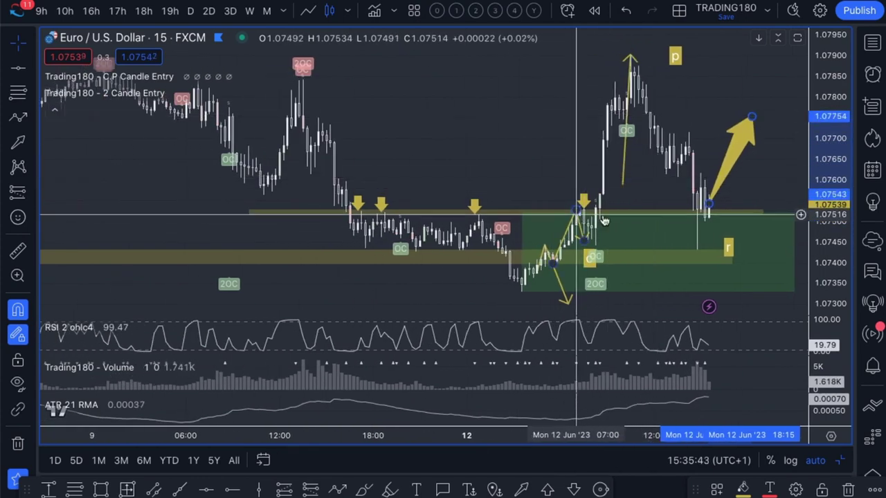
pyautogui.click(685, 222)
pyautogui.click(419, 146)
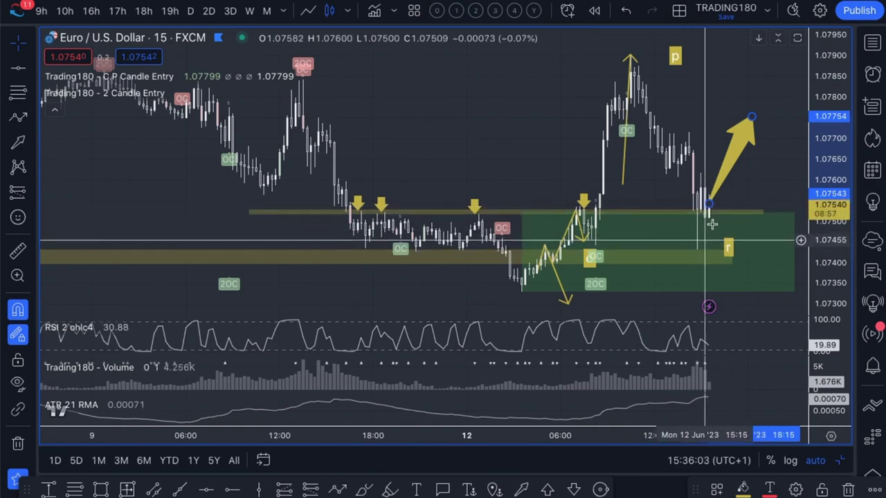
# - Review the wider price history since 7 June and set the large arrow's head to 1.07673 at 17:45
pyautogui.scroll(-5, 710, 235)
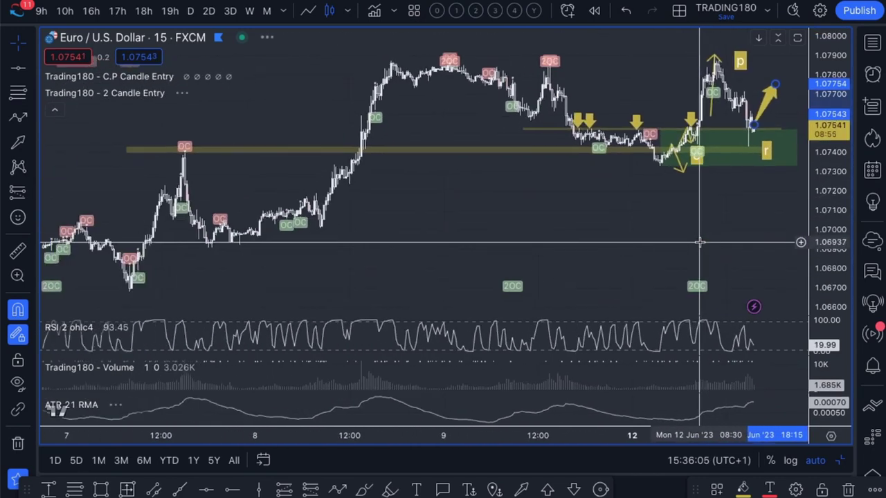
pyautogui.scroll(2, 699, 243)
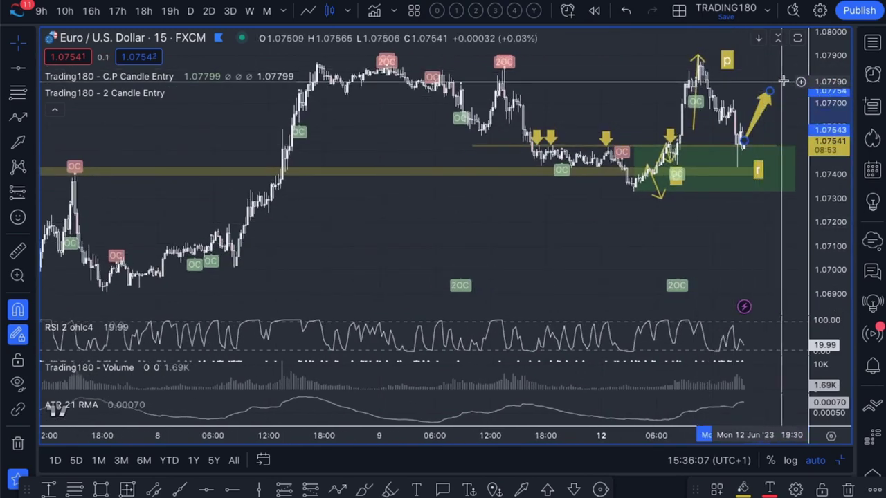
pyautogui.scroll(-2, 762, 73)
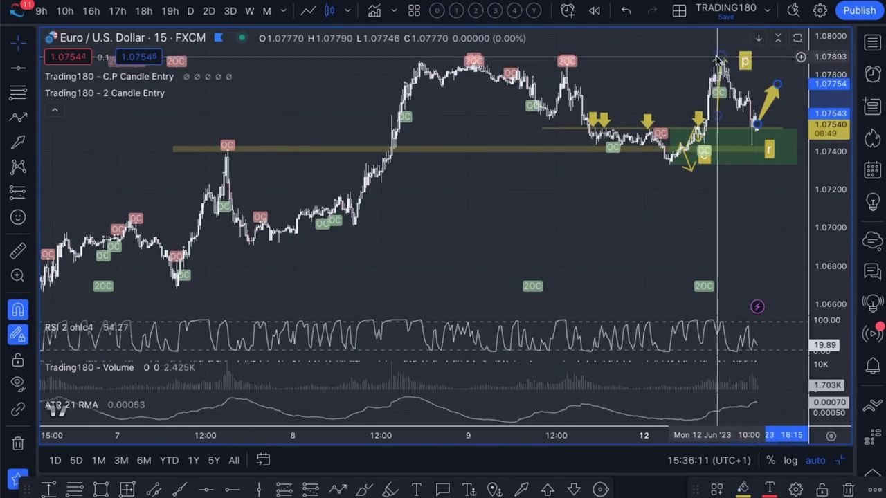
pyautogui.moveTo(752, 67); pyautogui.dragTo(741, 69)
pyautogui.scroll(4, 742, 69)
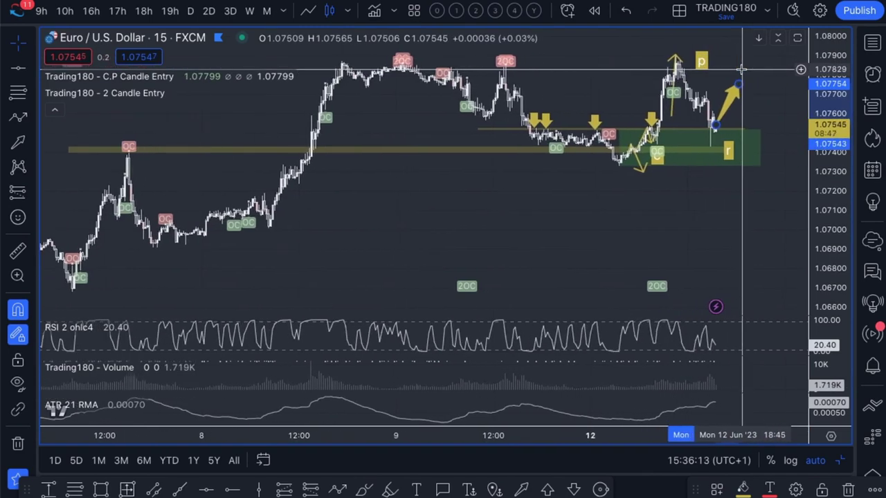
pyautogui.moveTo(695, 122); pyautogui.dragTo(688, 152)
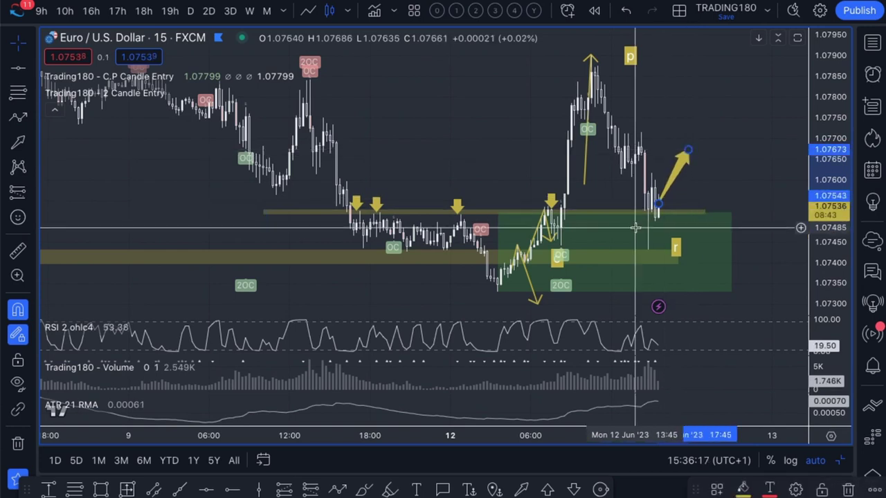